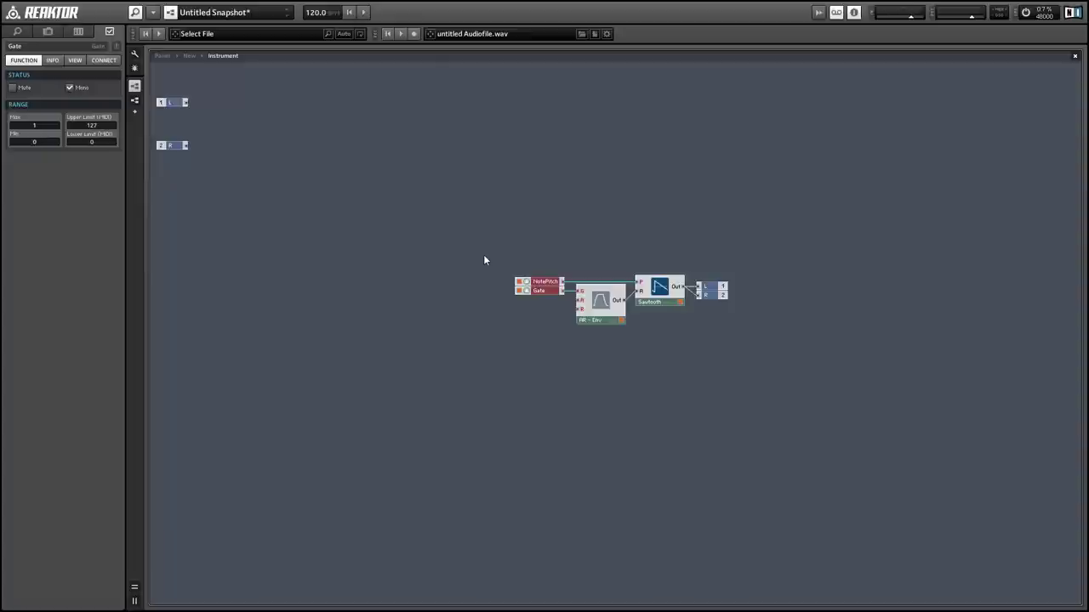
Drag the NotePitch/Gate module further left, stretching its wires to the AR-Env and Sawtooth
{"action": "left_click_drag", "start_coordinate": [499, 251], "coordinate": [333, 291]}
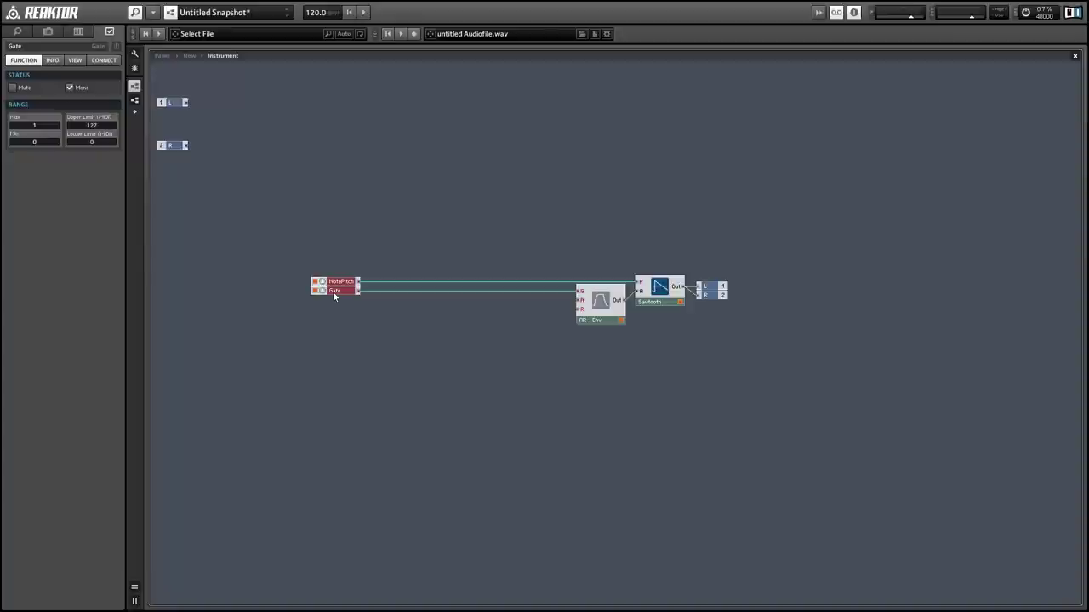
Add an HP/LP 1-Pole Filter module and wire NotePitch into its In port
{"action": "right_click", "coordinate": [457, 196]}
{"action": "mouse_move", "coordinate": [511, 202]}
{"action": "mouse_move", "coordinate": [621, 325]}
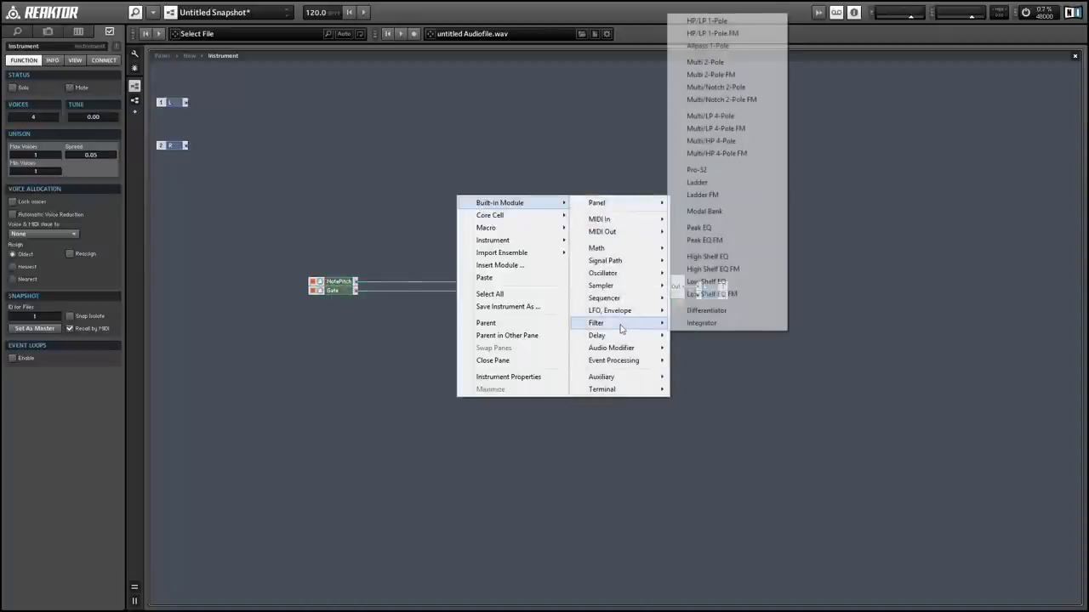
{"action": "left_click", "coordinate": [726, 23]}
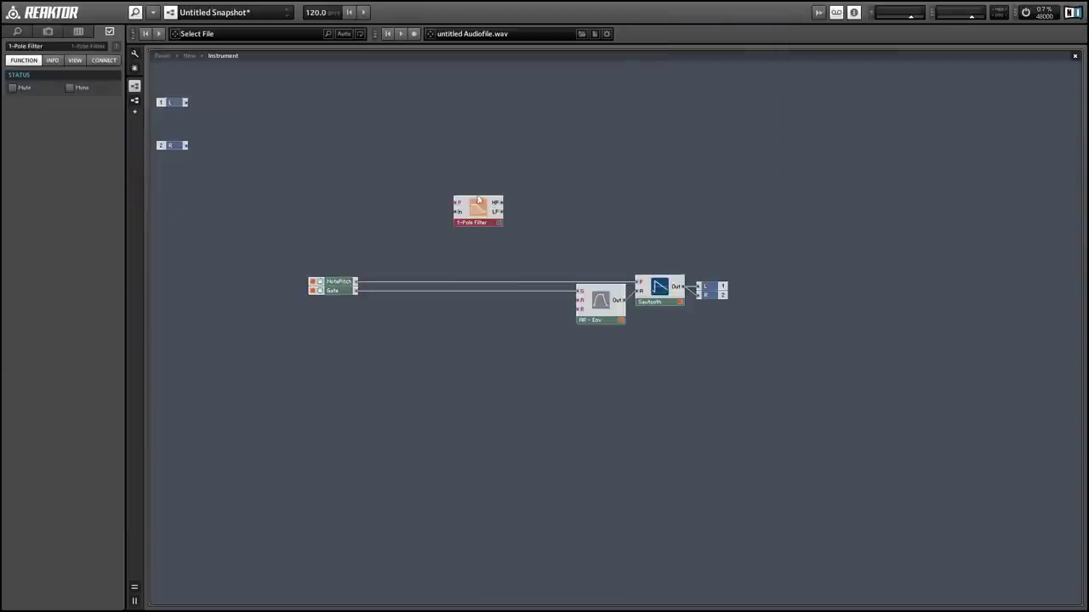
{"action": "left_click_drag", "start_coordinate": [355, 282], "coordinate": [509, 212]}
{"action": "right_click", "coordinate": [498, 150]}
{"action": "key", "text": "Escape"}
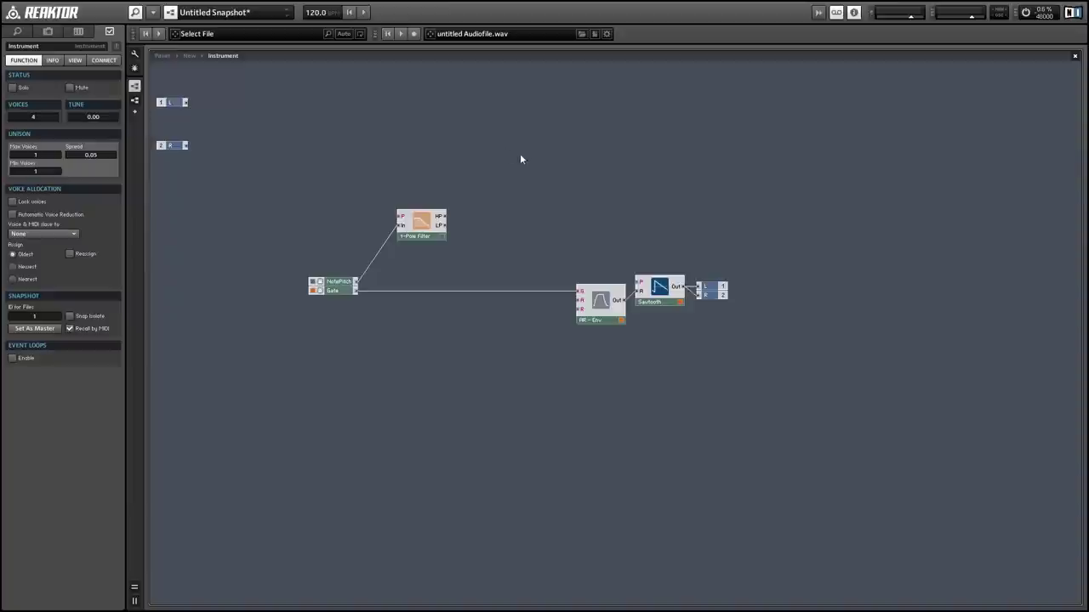
Add an A to E converter fed by the filter's LP output and place it beside the filter
{"action": "right_click", "coordinate": [520, 154]}
{"action": "mouse_move", "coordinate": [661, 336]}
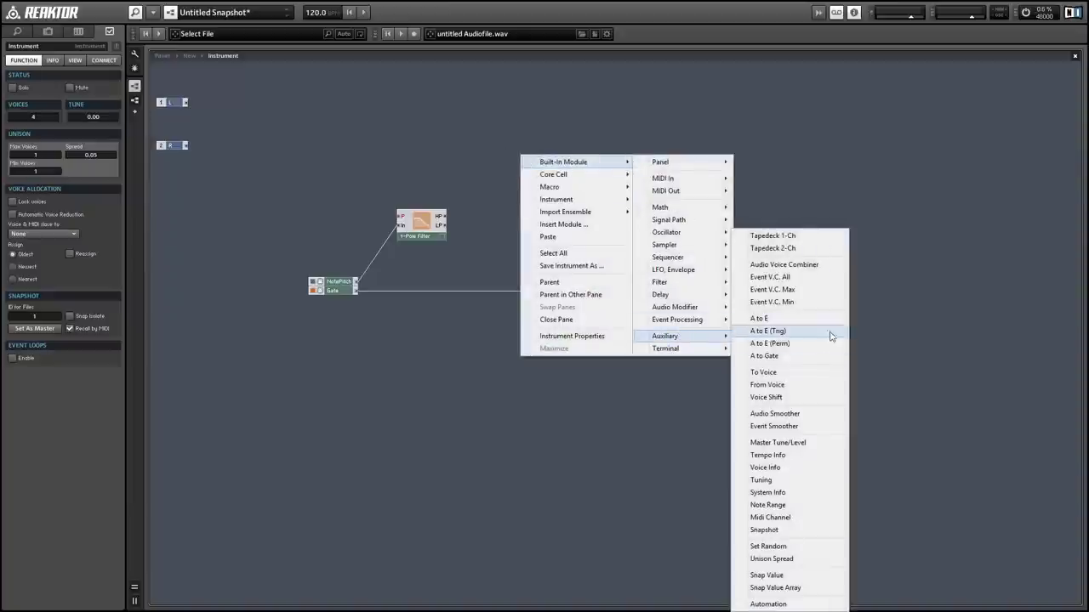
{"action": "left_click", "coordinate": [757, 317]}
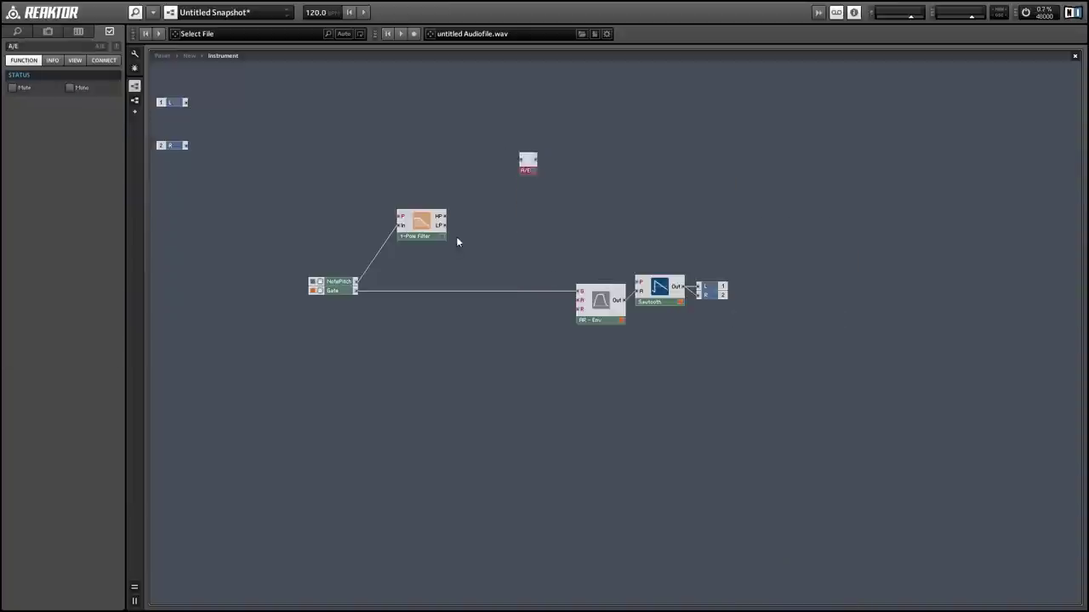
{"action": "left_click_drag", "start_coordinate": [442, 225], "coordinate": [636, 281]}
{"action": "left_click_drag", "start_coordinate": [530, 174], "coordinate": [412, 292]}
{"action": "left_click", "coordinate": [326, 206]}
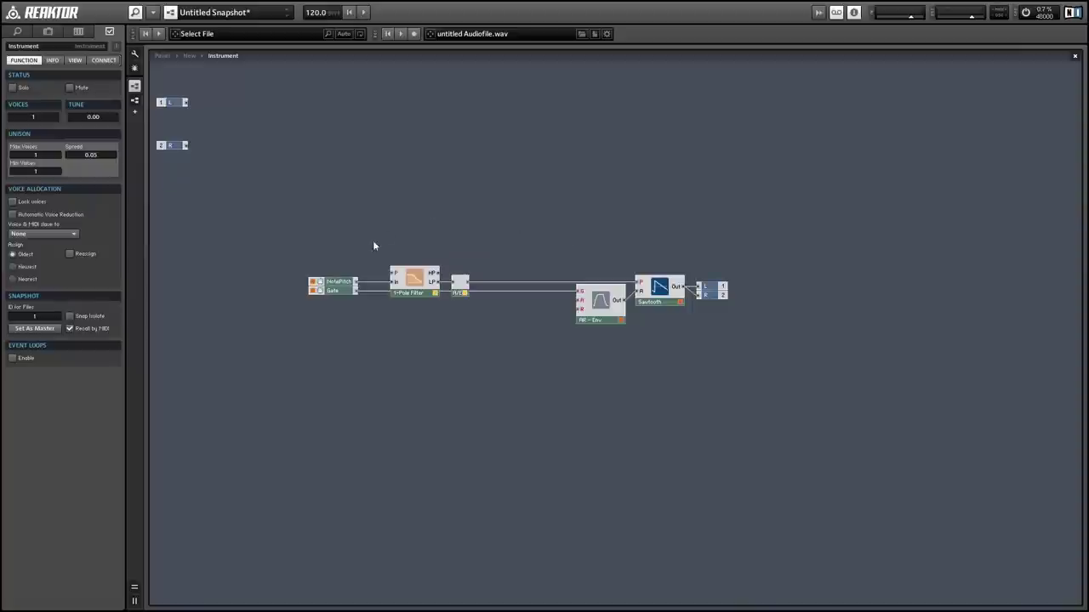
Create a control on the filter's P input and rename it Glide
{"action": "right_click", "coordinate": [403, 279]}
{"action": "left_click", "coordinate": [425, 290]}
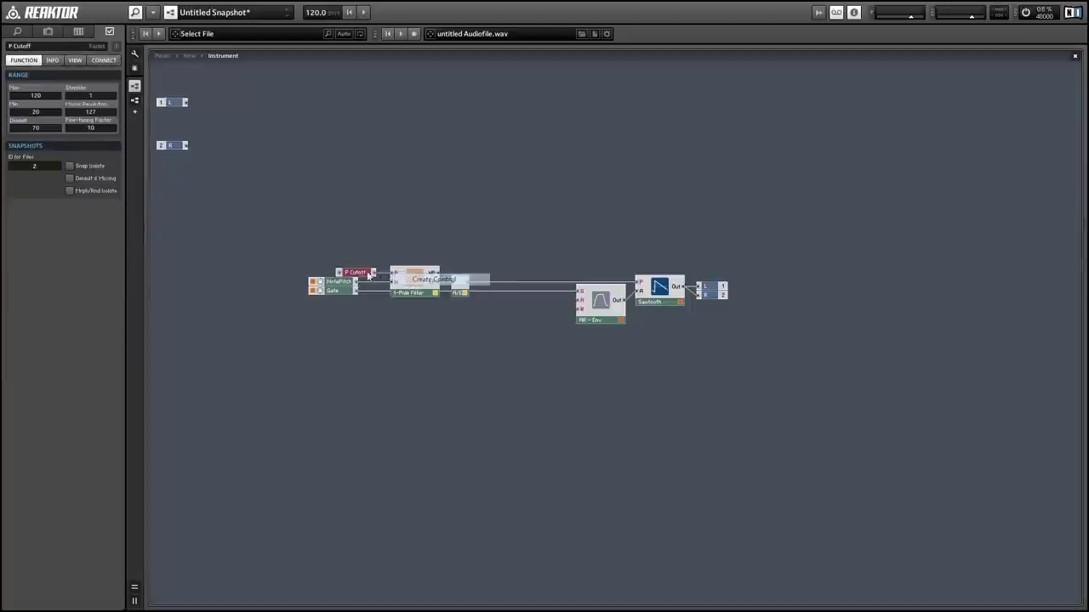
{"action": "left_click_drag", "start_coordinate": [351, 273], "coordinate": [335, 274]}
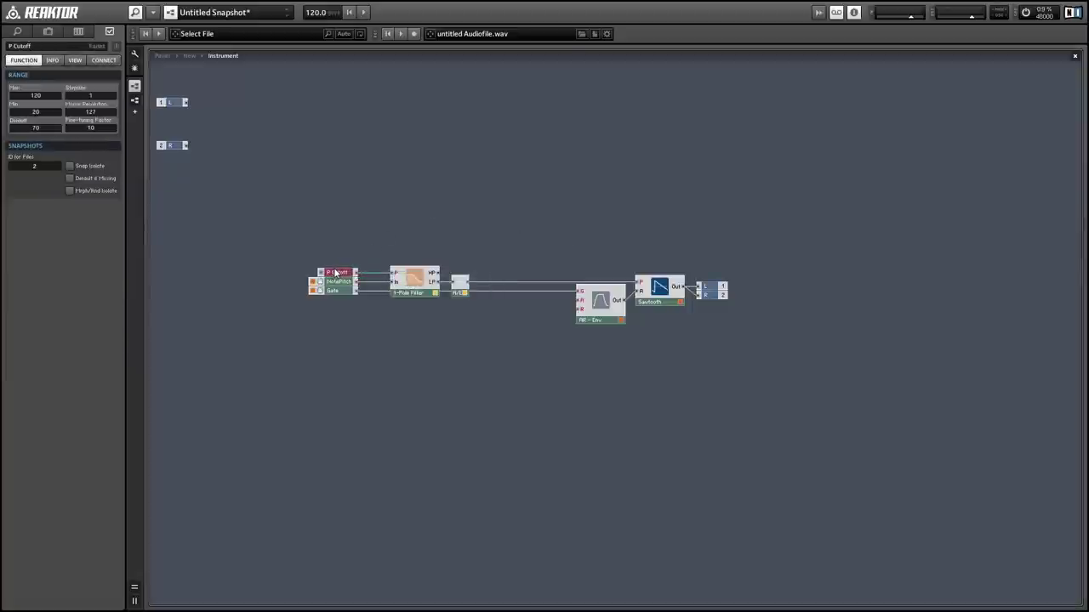
{"action": "left_click", "coordinate": [19, 46]}
{"action": "type", "text": "Glide"}
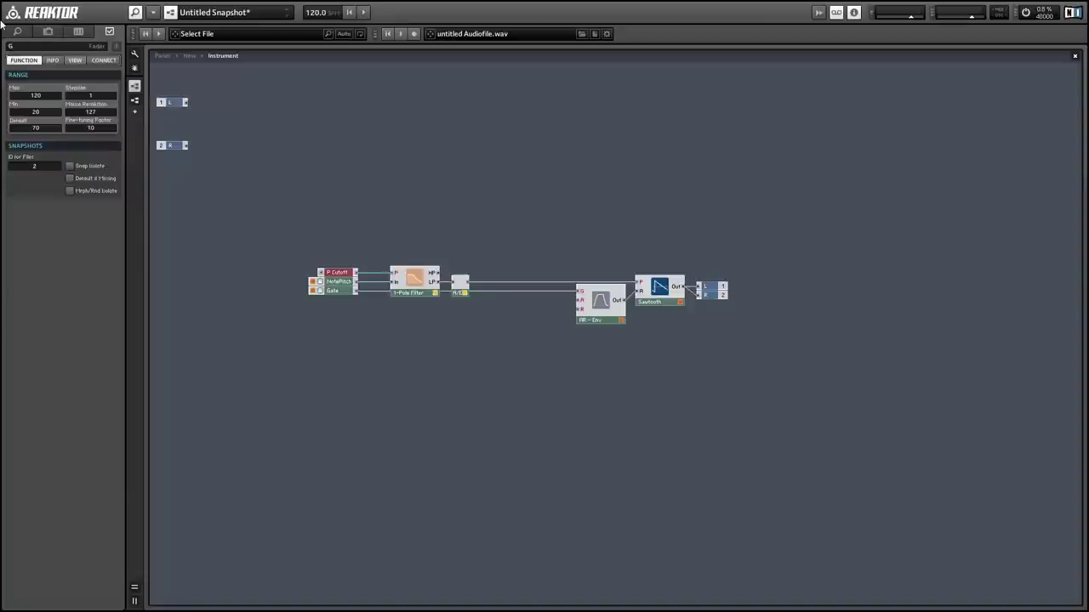
{"action": "key", "text": "Return"}
Set the Glide control's minimum value to -80
{"action": "left_click", "coordinate": [36, 112]}
{"action": "type", "text": "0"}
{"action": "key", "text": "Return"}
{"action": "type", "text": "80"}
{"action": "key", "text": "Return"}
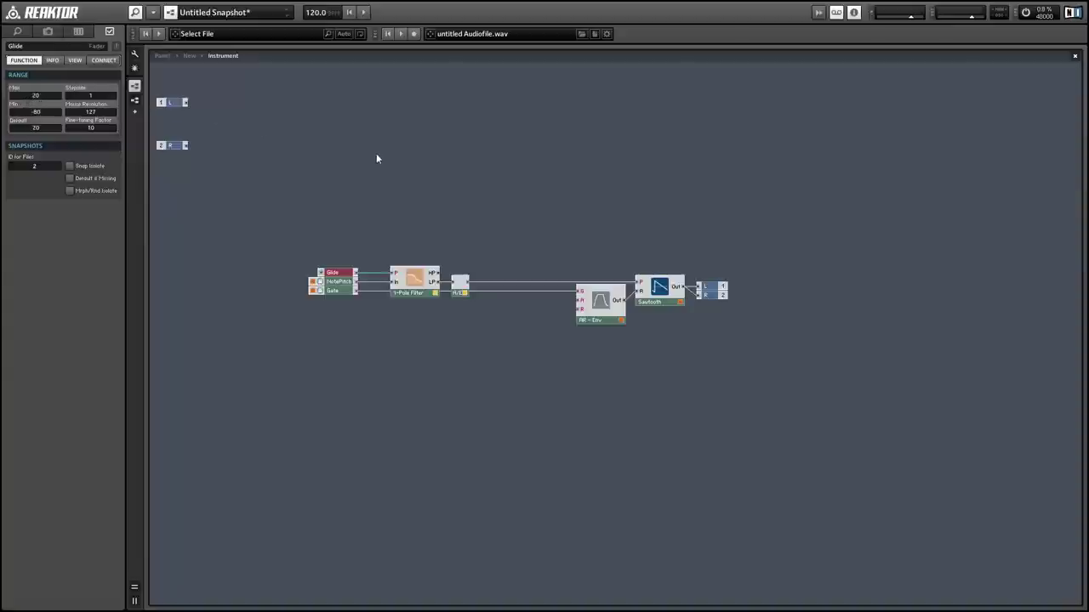
{"action": "left_click", "coordinate": [445, 246]}
On the instrument panel, turn the Glide knob down from -30 to -65
{"action": "left_click", "coordinate": [165, 56]}
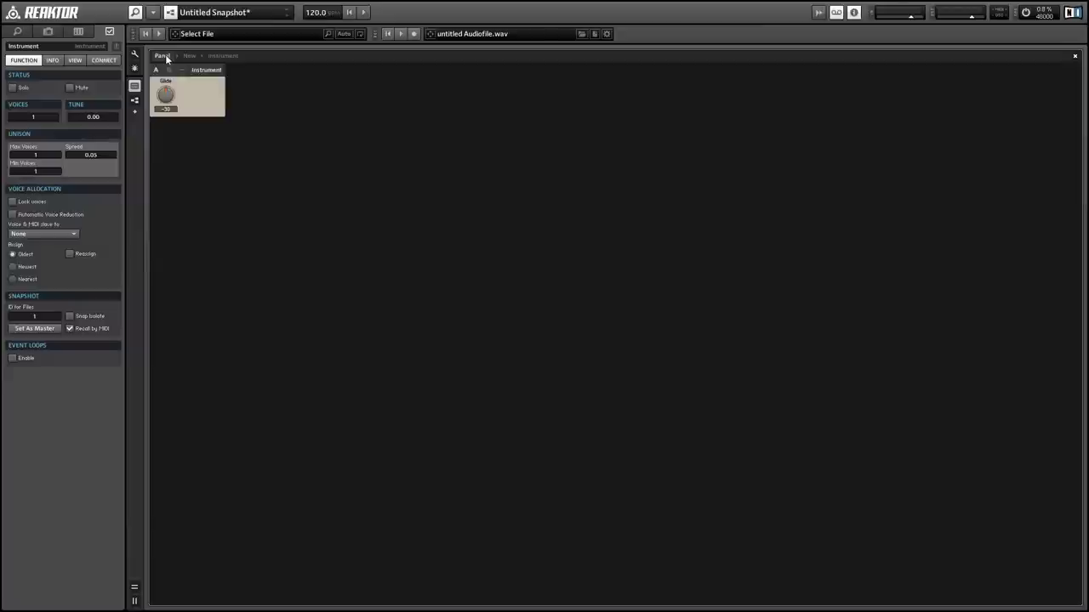
{"action": "left_click_drag", "start_coordinate": [165, 93], "coordinate": [170, 120]}
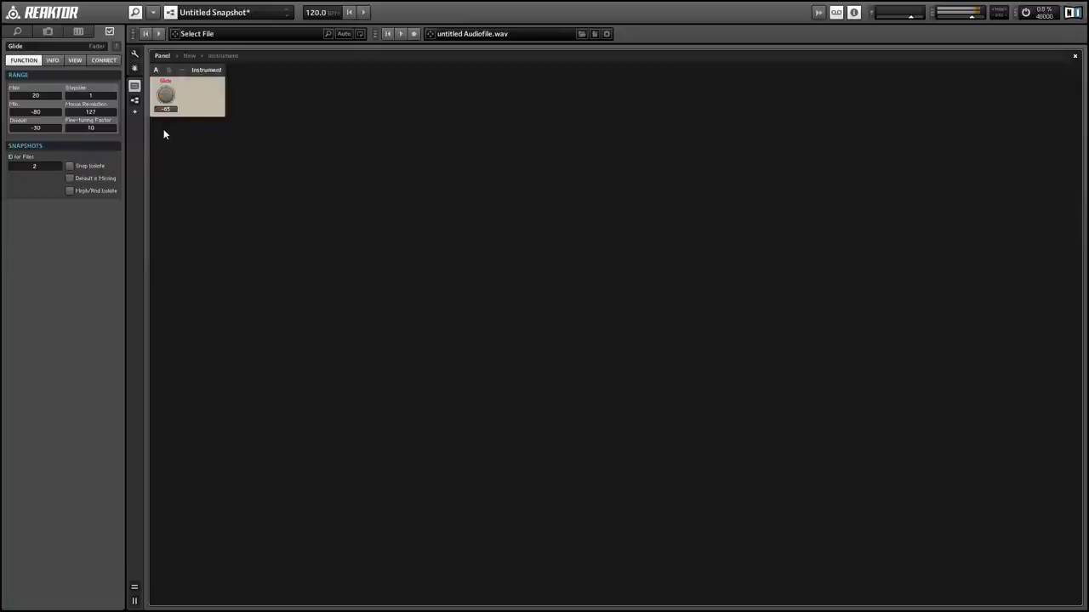
Back in the structure, shift the filter and converter right and move Glide up
{"action": "key", "text": "F6"}
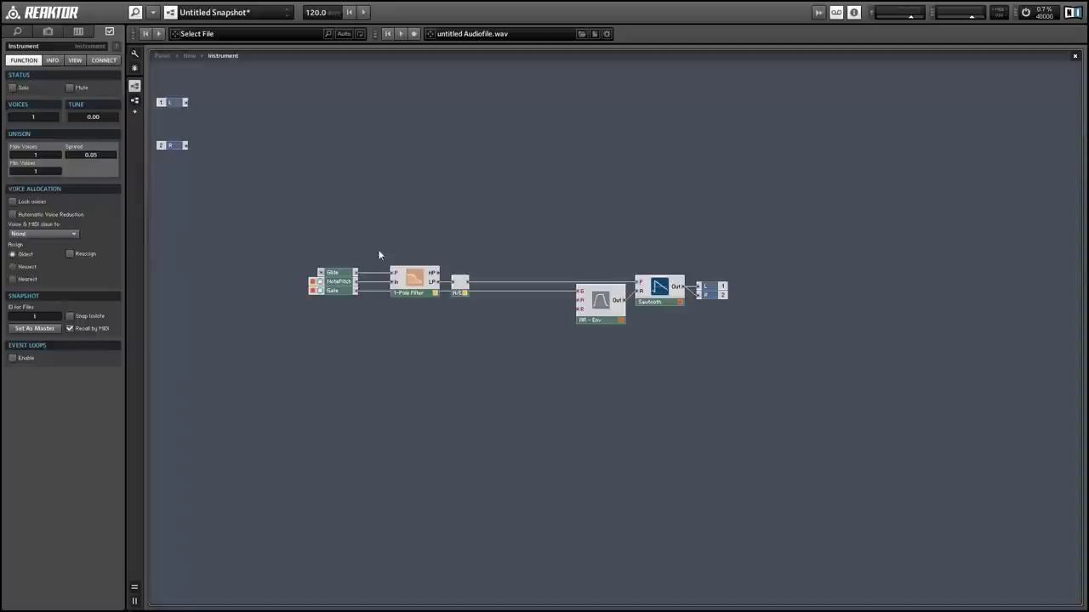
{"action": "left_click_drag", "start_coordinate": [394, 244], "coordinate": [478, 316]}
{"action": "left_click_drag", "start_coordinate": [416, 289], "coordinate": [479, 289]}
{"action": "left_click_drag", "start_coordinate": [328, 272], "coordinate": [319, 219]}
Add a Selector module with Min Num Ports 2 and wire Glide into it
{"action": "right_click", "coordinate": [414, 163]}
{"action": "mouse_move", "coordinate": [441, 174]}
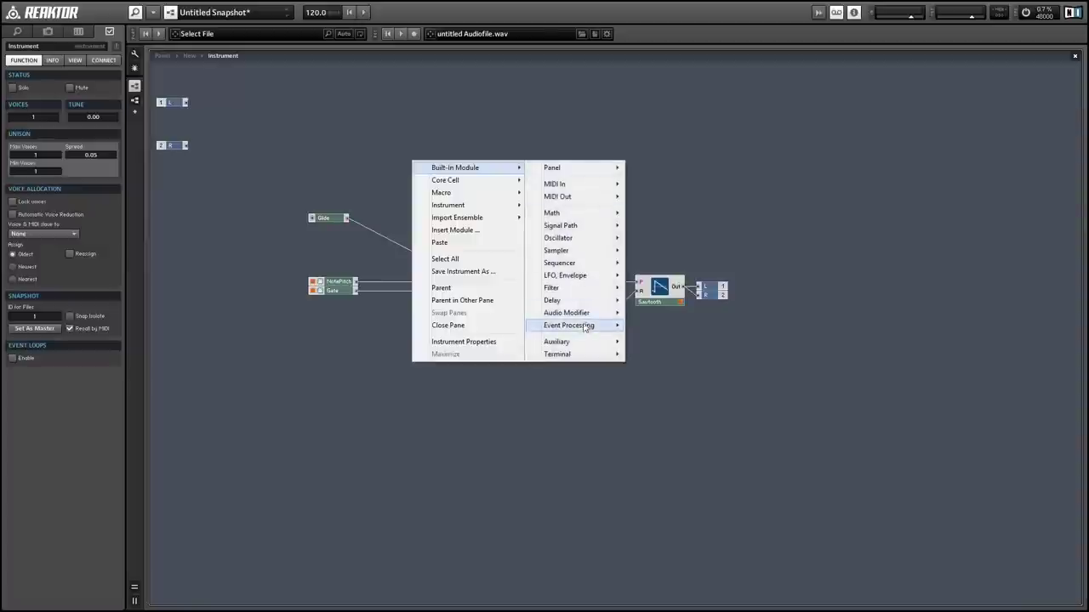
{"action": "mouse_move", "coordinate": [587, 226]}
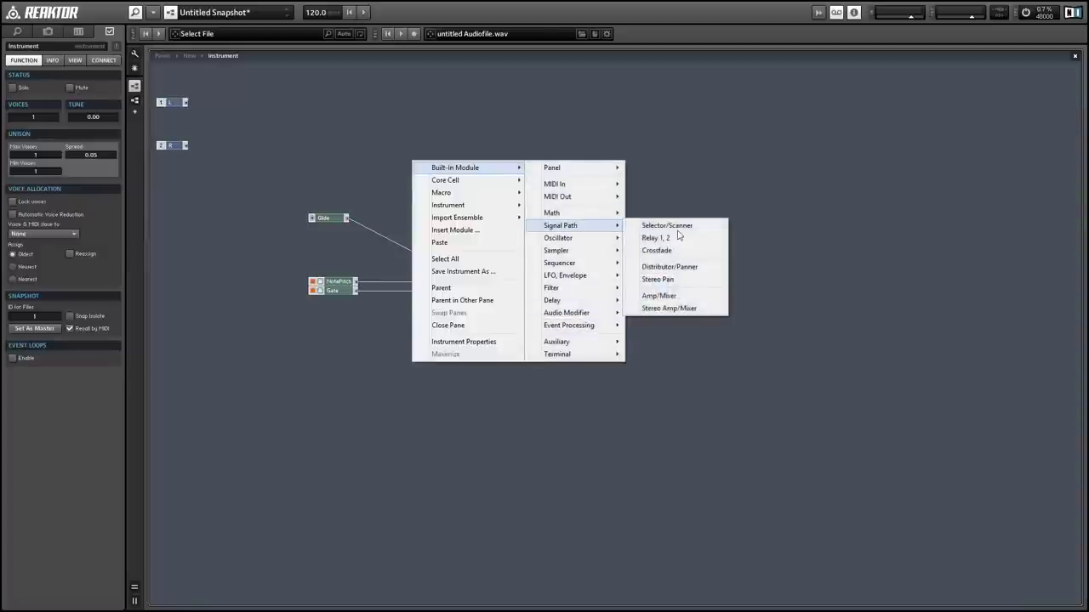
{"action": "left_click", "coordinate": [667, 226]}
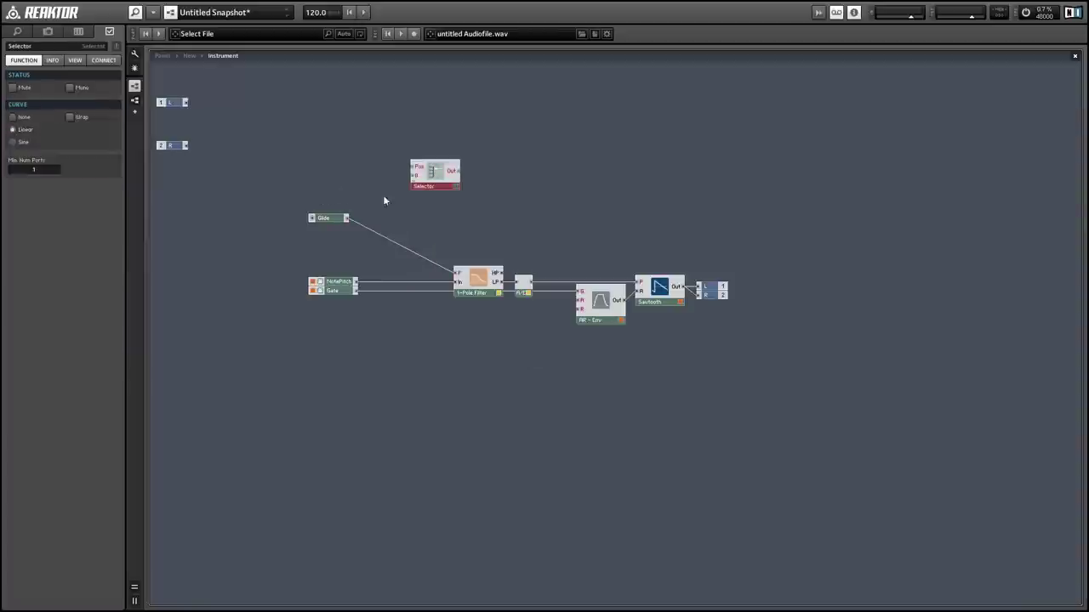
{"action": "left_click_drag", "start_coordinate": [42, 169], "coordinate": [42, 160]}
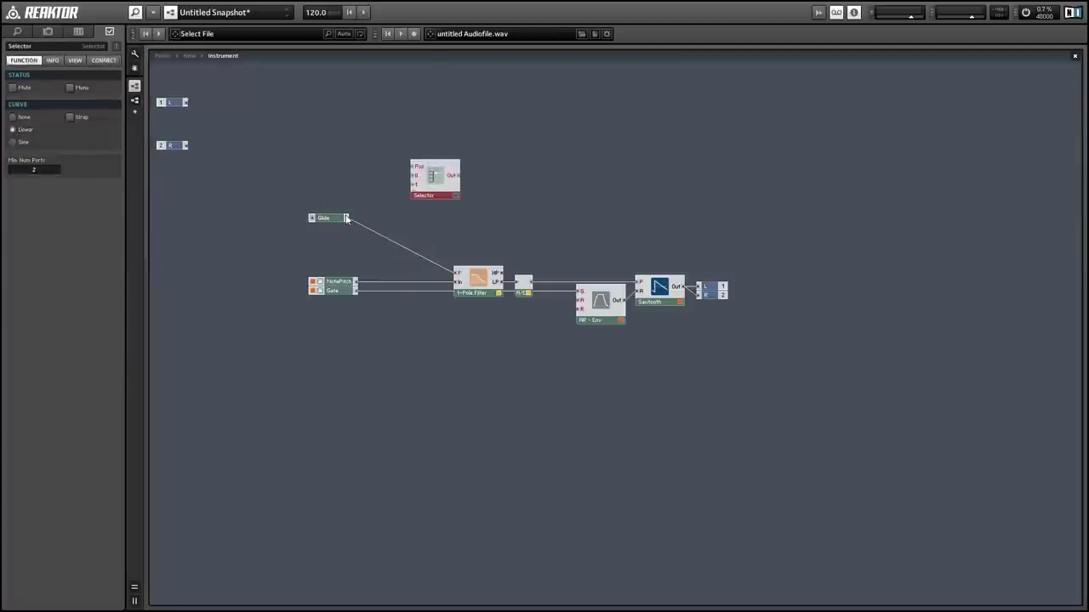
{"action": "left_click_drag", "start_coordinate": [346, 218], "coordinate": [399, 228]}
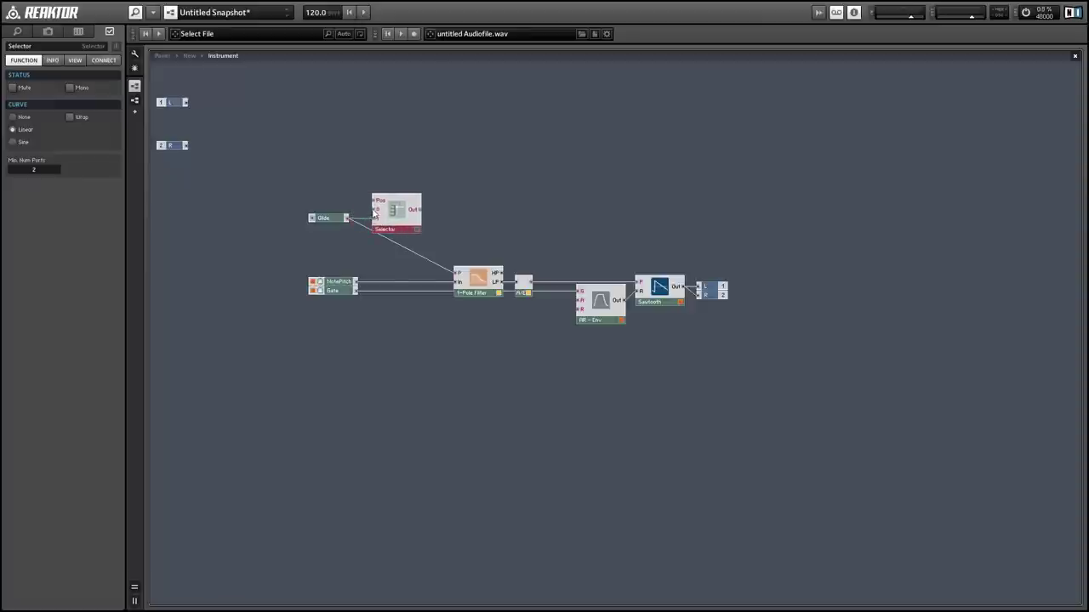
Attach a constant of 120 to the Selector's 0 input
{"action": "right_click", "coordinate": [374, 209]}
{"action": "left_click", "coordinate": [404, 215]}
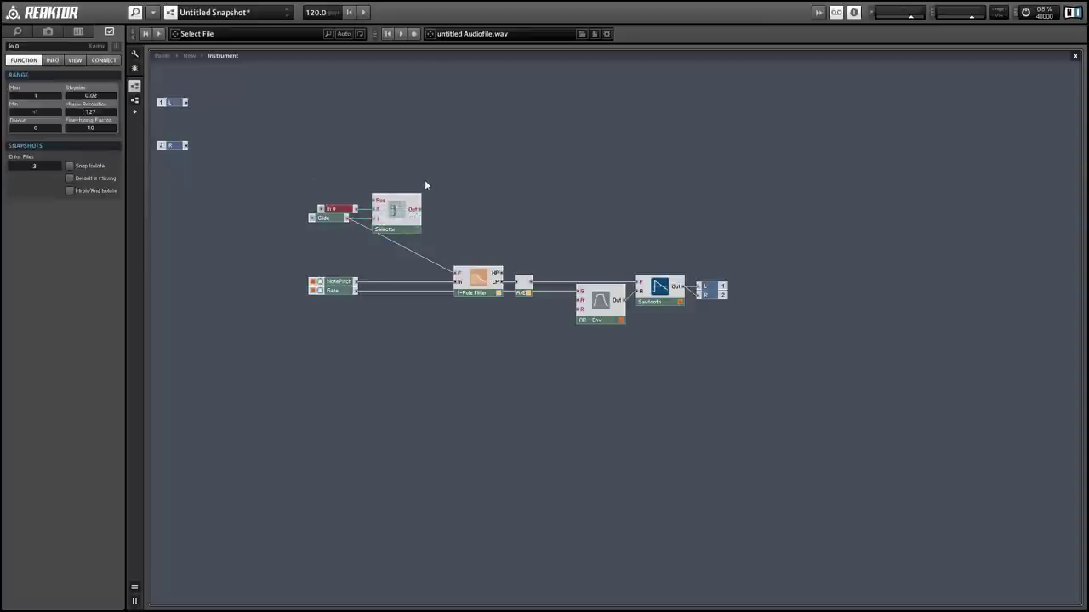
{"action": "left_click", "coordinate": [395, 211]}
{"action": "right_click", "coordinate": [375, 214]}
{"action": "left_click", "coordinate": [404, 226]}
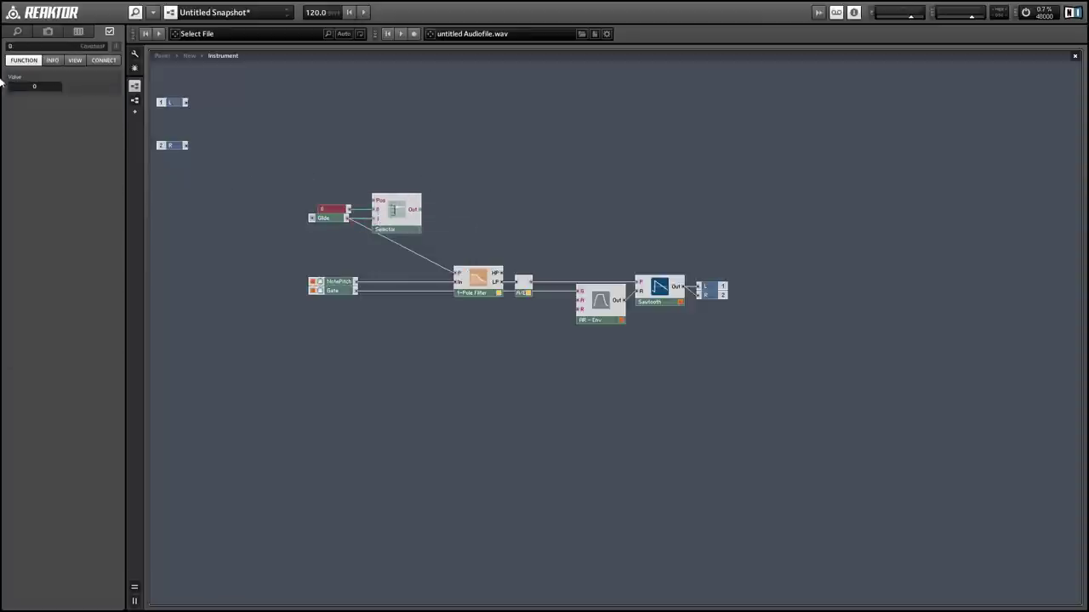
{"action": "double_click", "coordinate": [34, 86]}
{"action": "type", "text": "120"}
{"action": "left_click", "coordinate": [290, 214]}
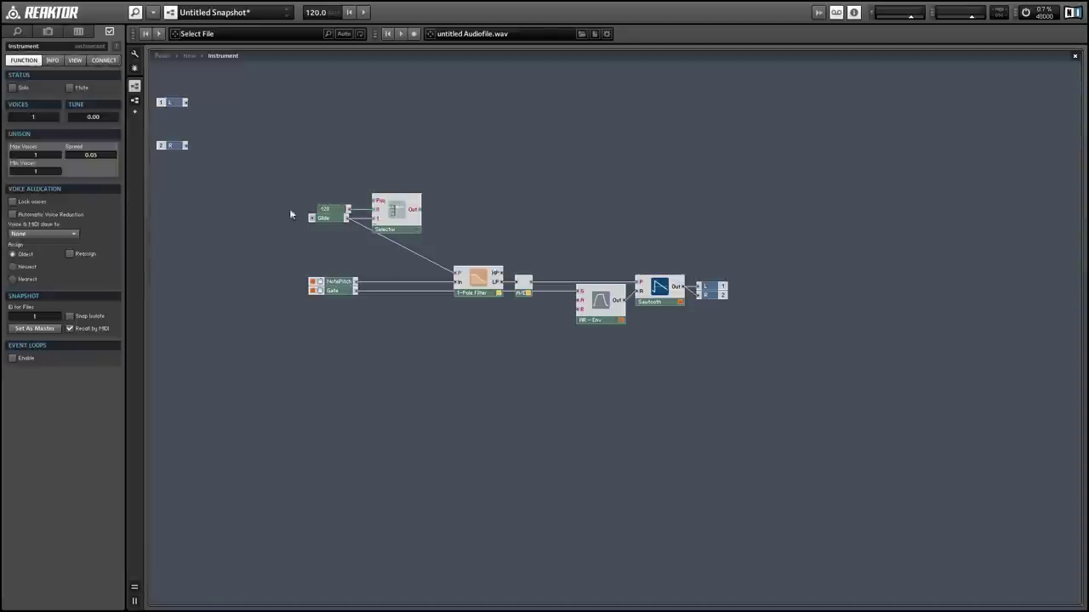
Wire the Selector's output to the filter's P input and select all modules
{"action": "left_click", "coordinate": [333, 218]}
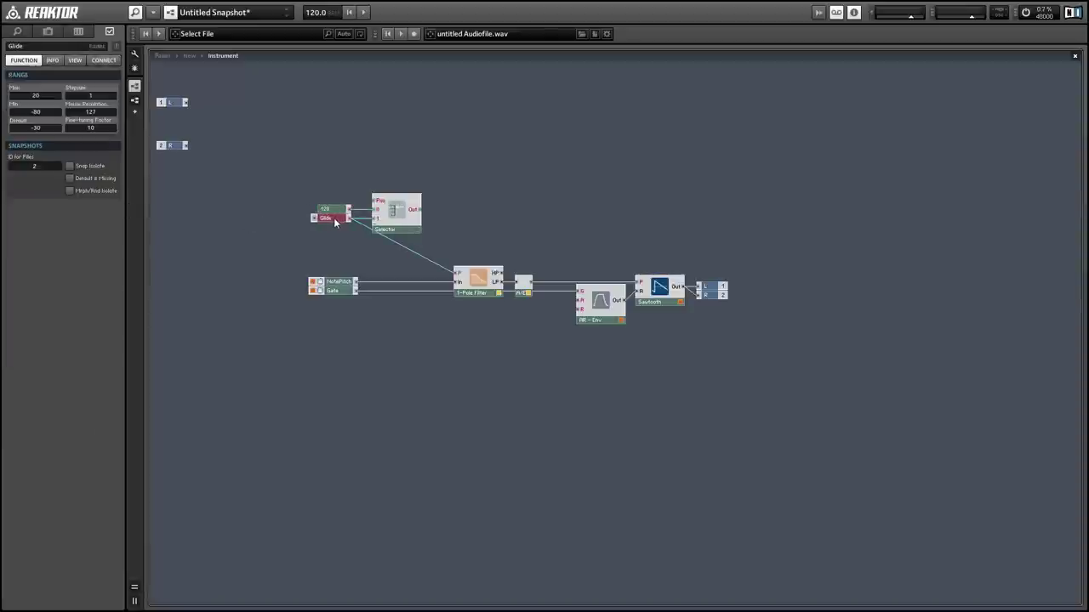
{"action": "left_click", "coordinate": [425, 211]}
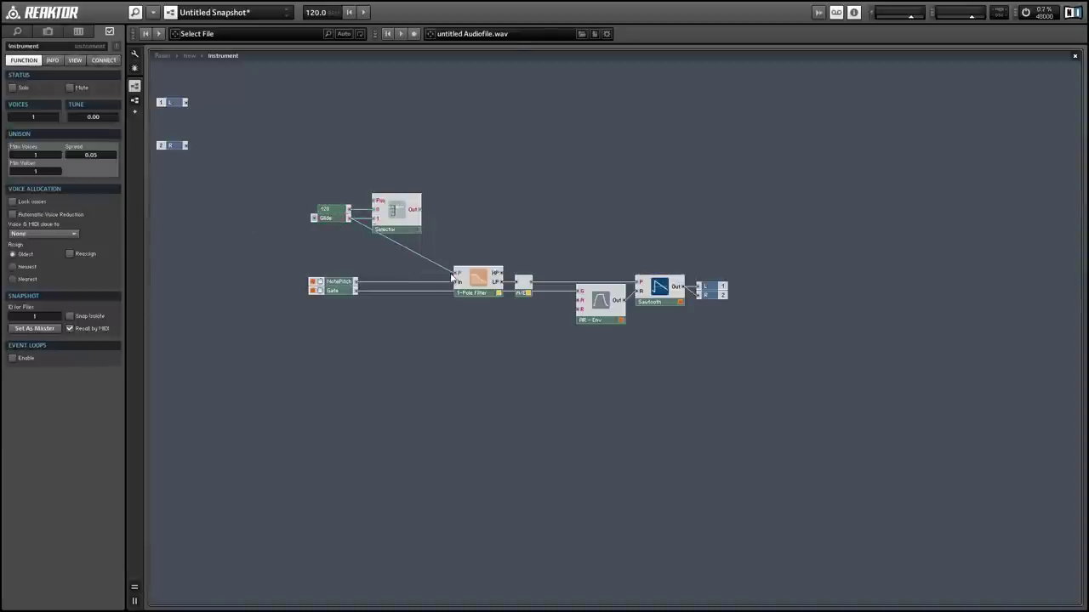
{"action": "left_click_drag", "start_coordinate": [452, 277], "coordinate": [420, 210]}
{"action": "left_click_drag", "start_coordinate": [306, 159], "coordinate": [489, 240]}
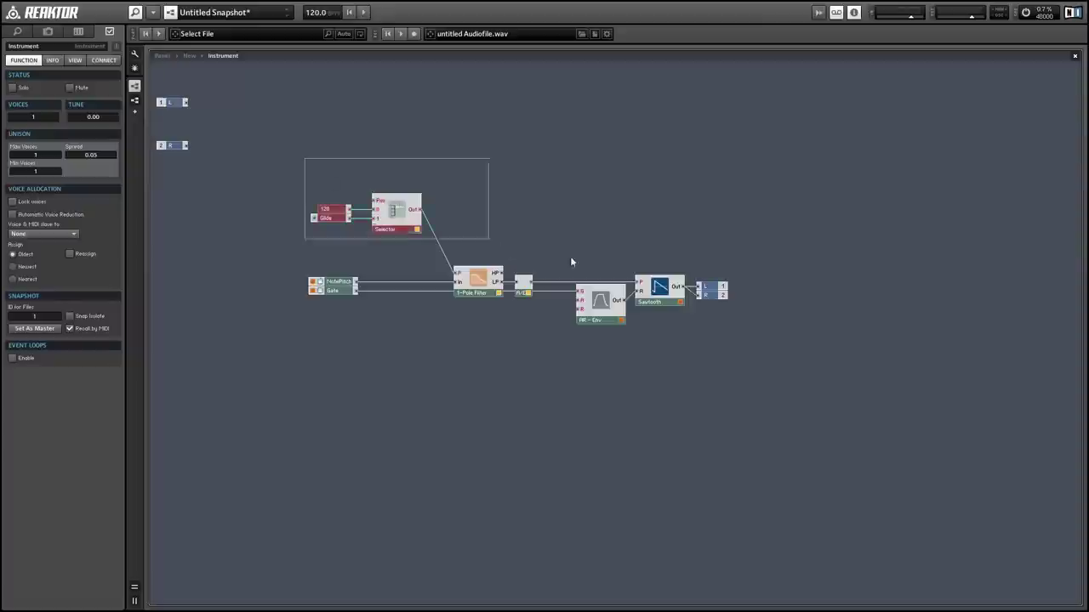
{"action": "left_click_drag", "start_coordinate": [572, 262], "coordinate": [748, 319]}
Move the whole structure right and the NotePitch/Gate module far left
{"action": "left_click_drag", "start_coordinate": [618, 323], "coordinate": [756, 325]}
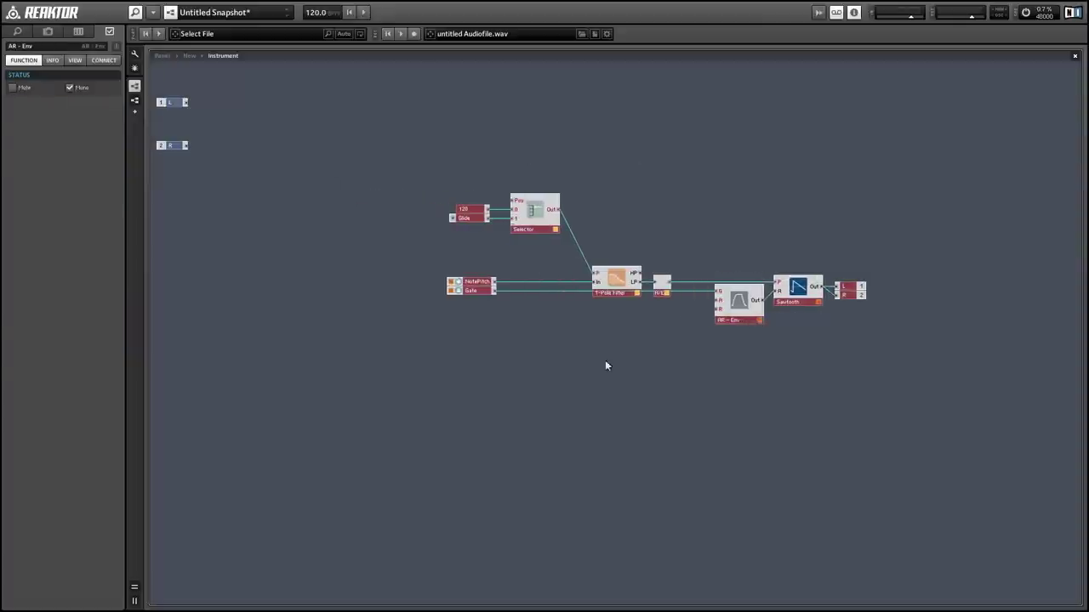
{"action": "left_click", "coordinate": [605, 365]}
{"action": "left_click_drag", "start_coordinate": [474, 297], "coordinate": [272, 298]}
{"action": "left_click", "coordinate": [293, 310]}
{"action": "left_click", "coordinate": [271, 293]}
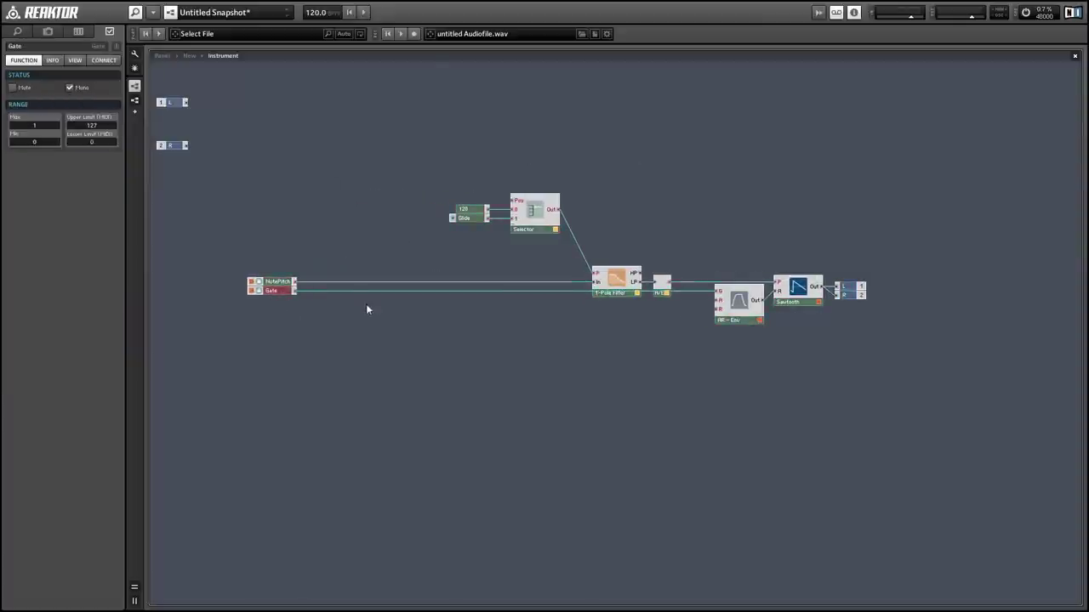
Insert a Math Compare module and wire the Gate output into its A input
{"action": "right_click", "coordinate": [366, 307]}
{"action": "mouse_move", "coordinate": [573, 360]}
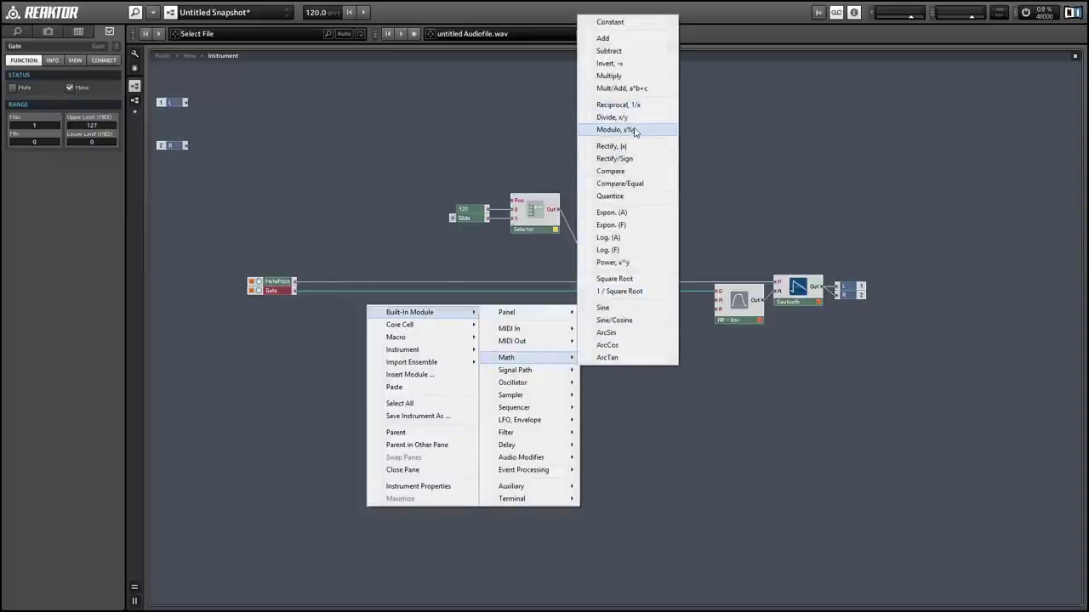
{"action": "left_click", "coordinate": [610, 171]}
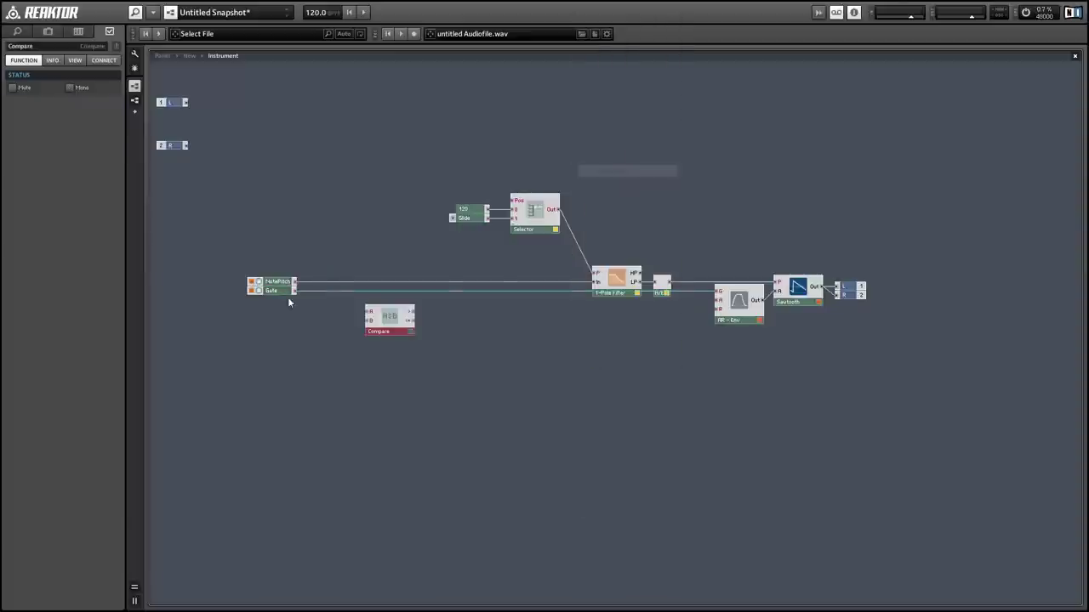
{"action": "left_click_drag", "start_coordinate": [289, 296], "coordinate": [345, 333]}
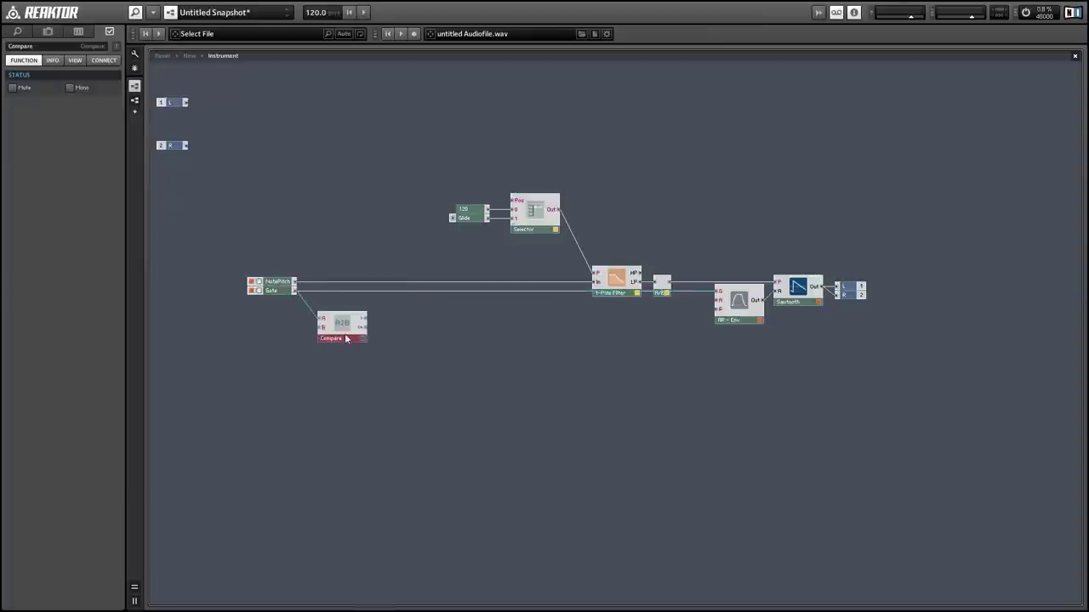
Insert a Value module fed by Compare's output, driving the Selector's Pos input
{"action": "right_click", "coordinate": [412, 321]}
{"action": "mouse_move", "coordinate": [569, 486]}
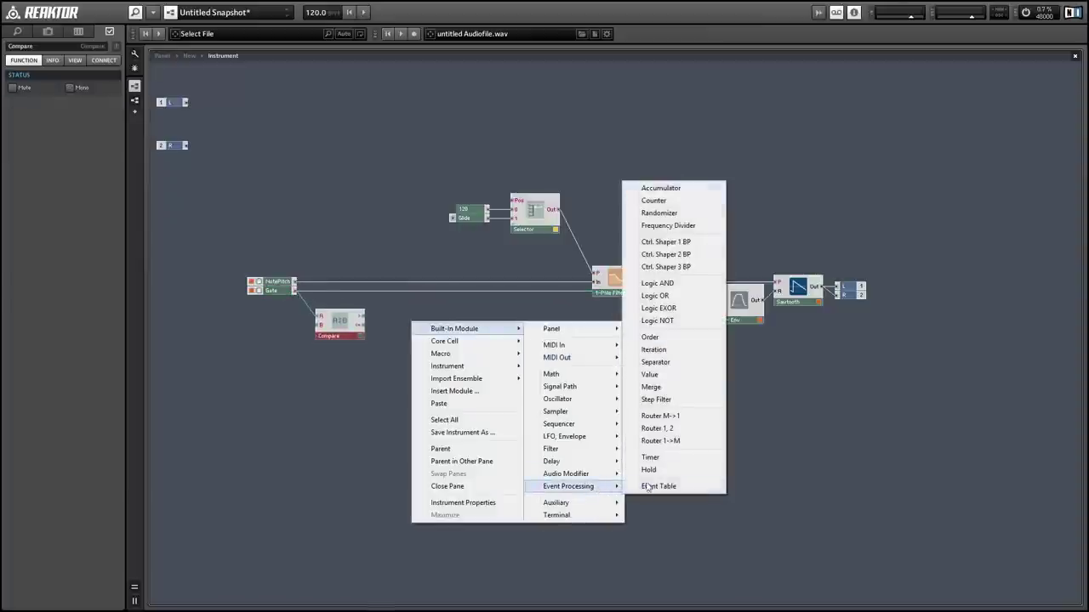
{"action": "left_click", "coordinate": [661, 381]}
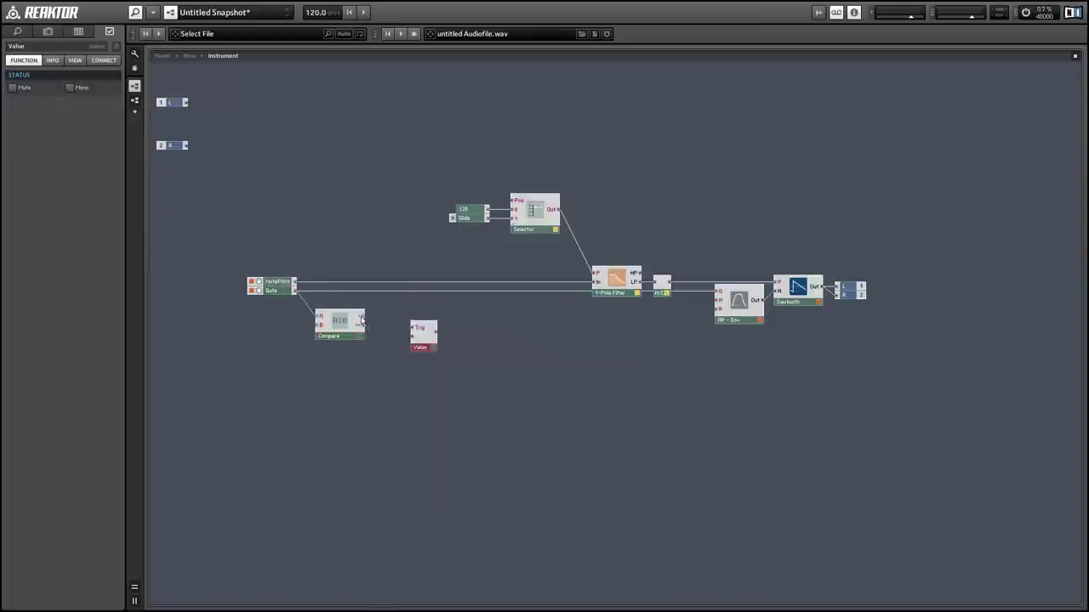
{"action": "left_click_drag", "start_coordinate": [364, 316], "coordinate": [295, 290]}
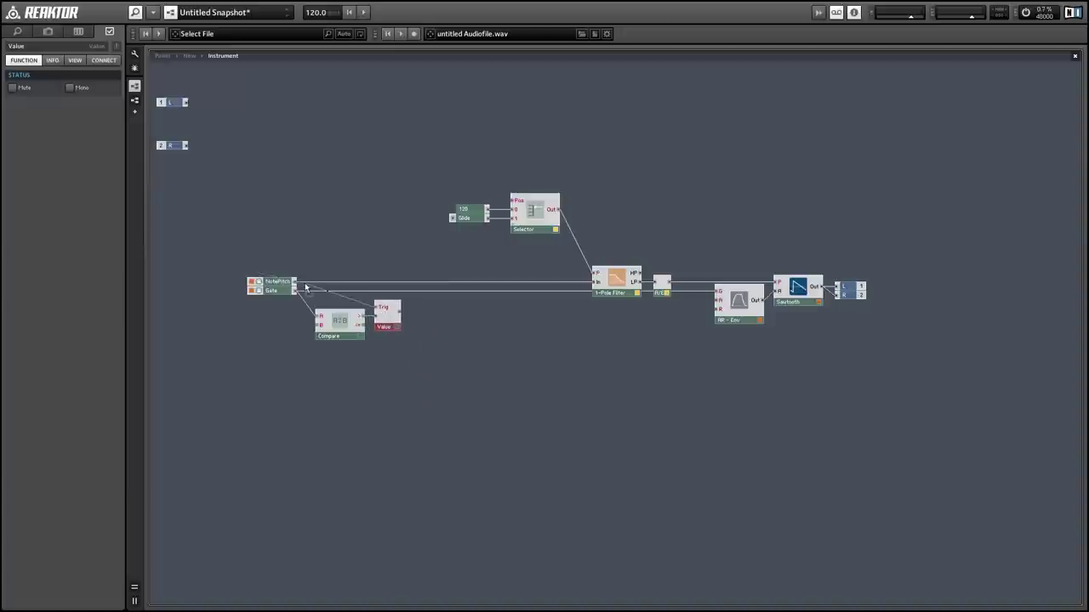
{"action": "left_click_drag", "start_coordinate": [396, 315], "coordinate": [511, 201]}
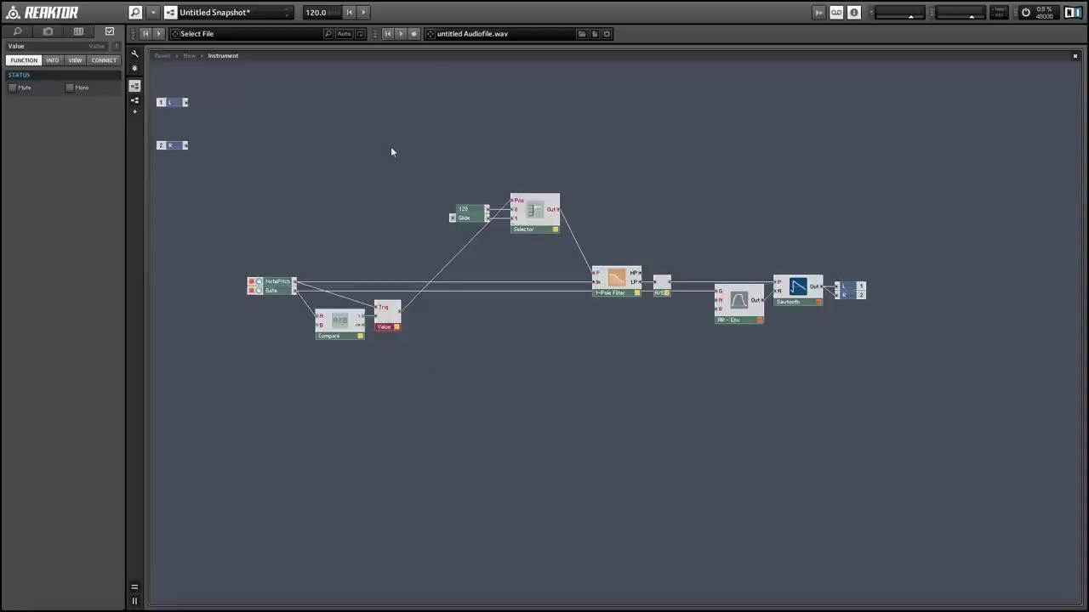
Switch to the instrument panel view showing the Glide knob at -65
{"action": "left_click", "coordinate": [162, 57]}
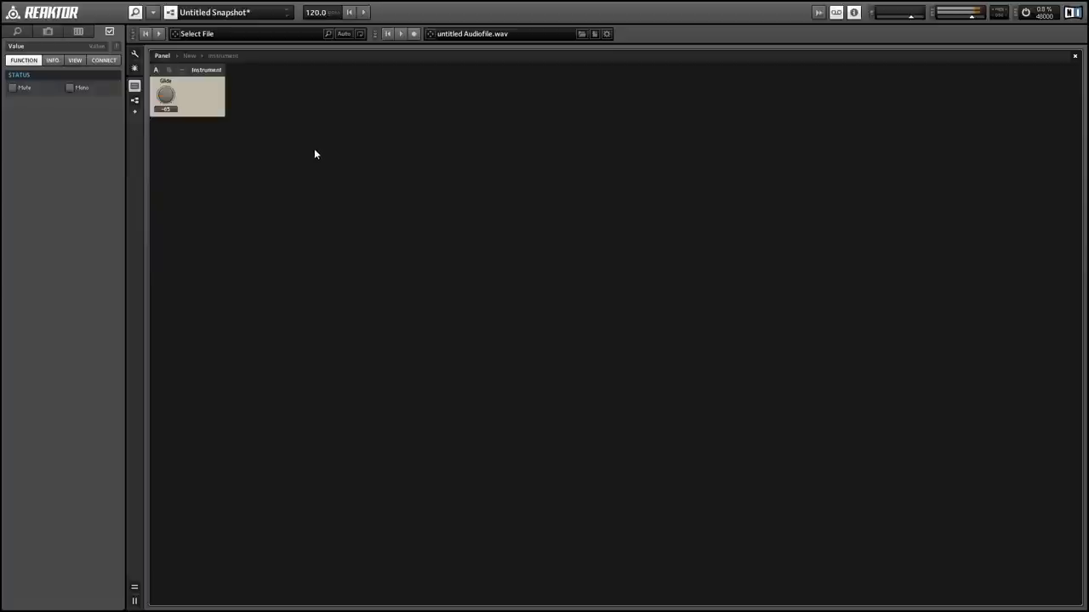
{"action": "left_click", "coordinate": [204, 101]}
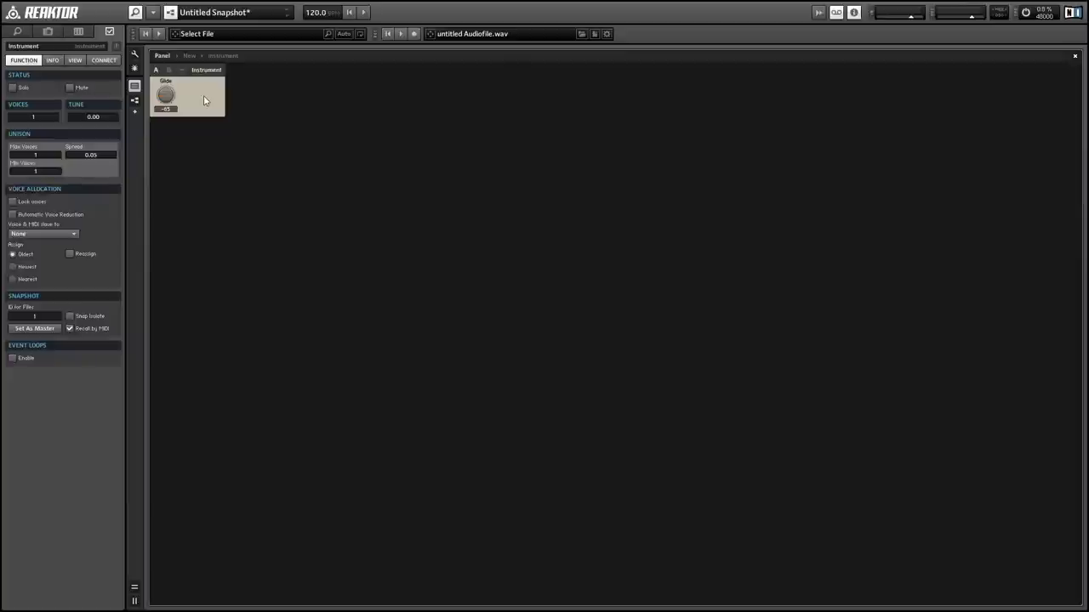